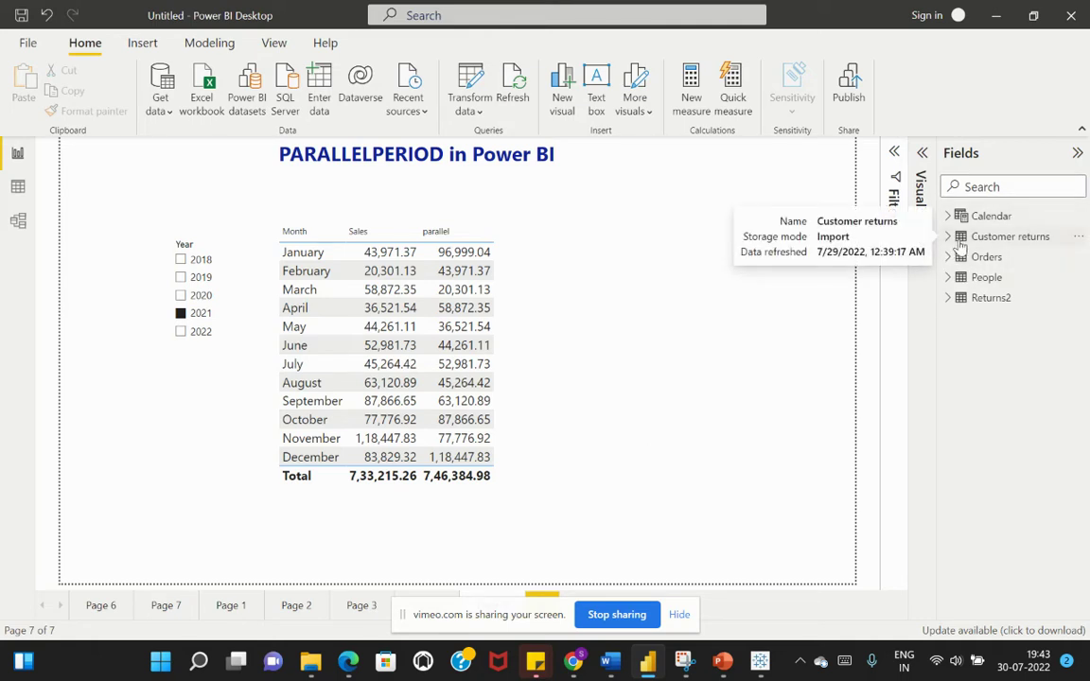
- Add a new measure to the Orders table and name it 'Parallel Period Last Month'
left_click(948, 258)
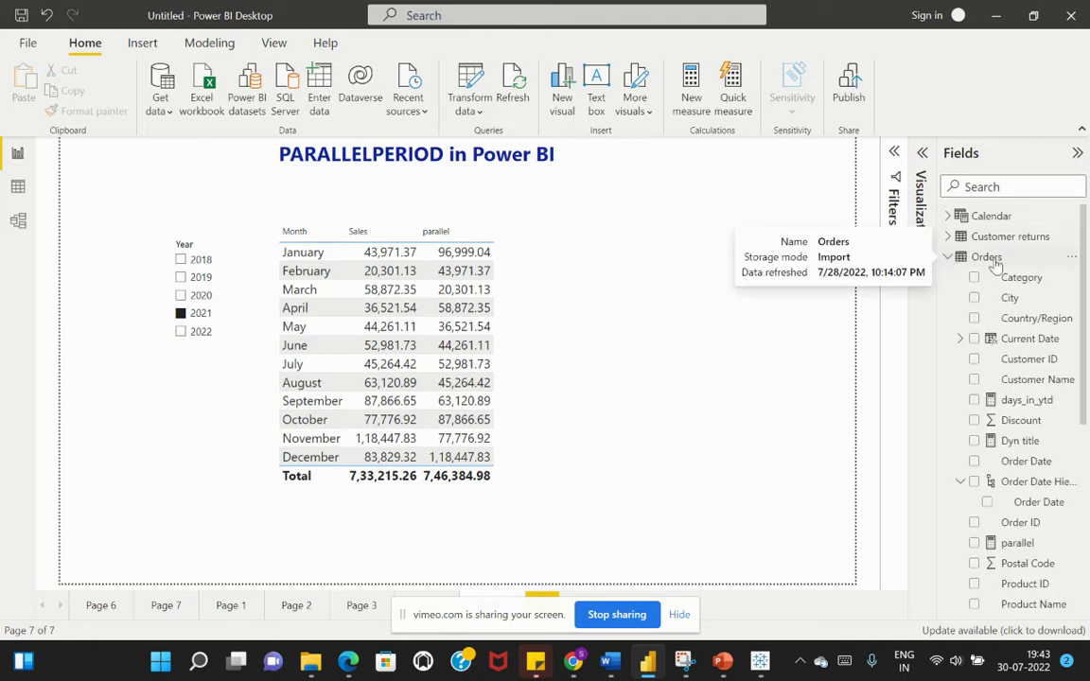
left_click(1073, 259)
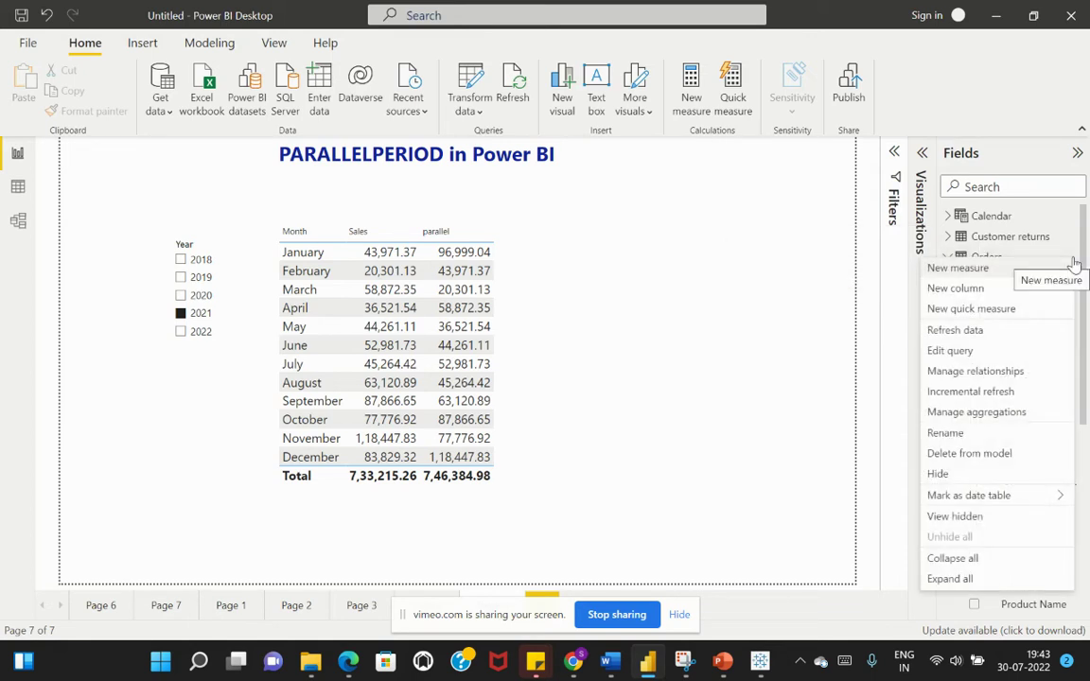
left_click(958, 269)
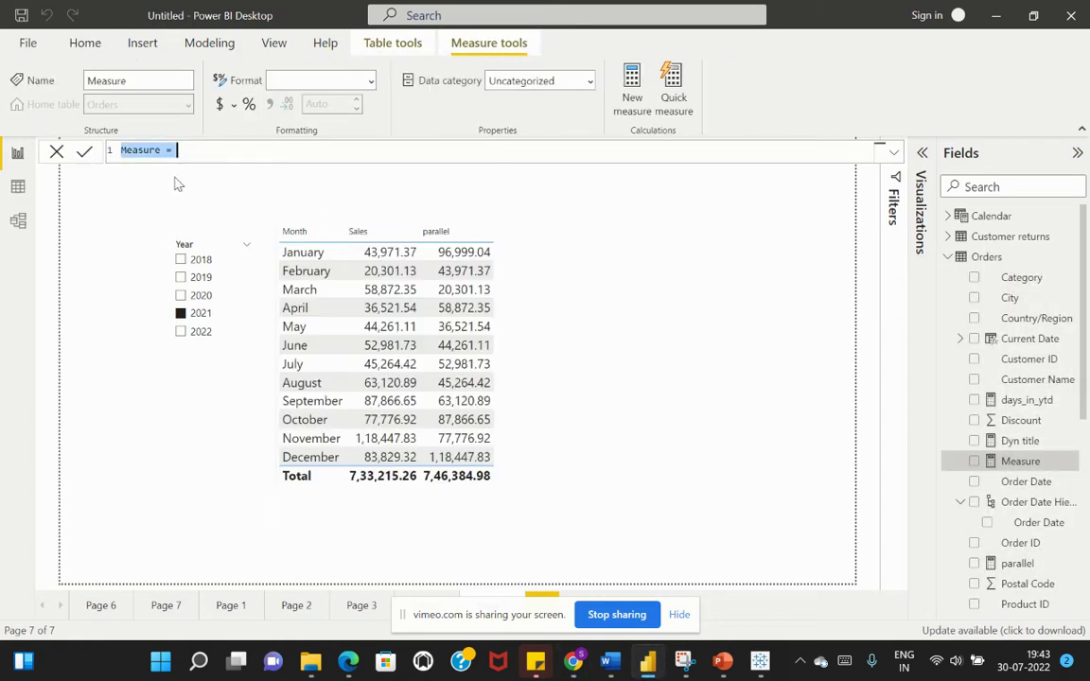
left_click_drag(158, 152, 124, 152)
type("Sarallel ")
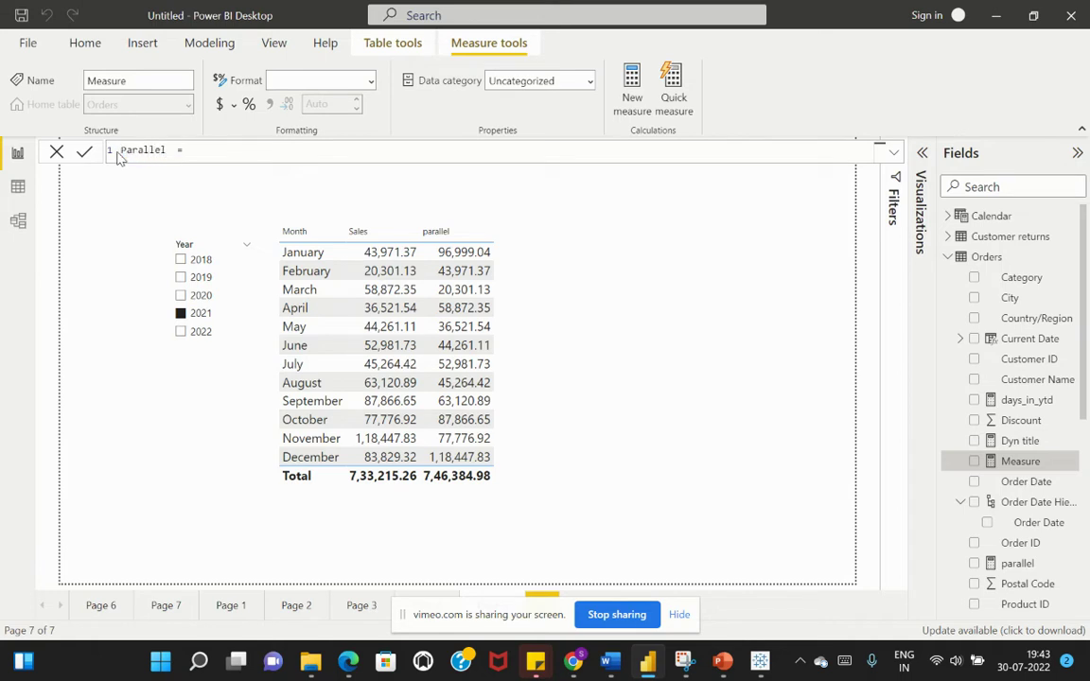
type("Period Last Month")
left_click(239, 151)
double_click(247, 152)
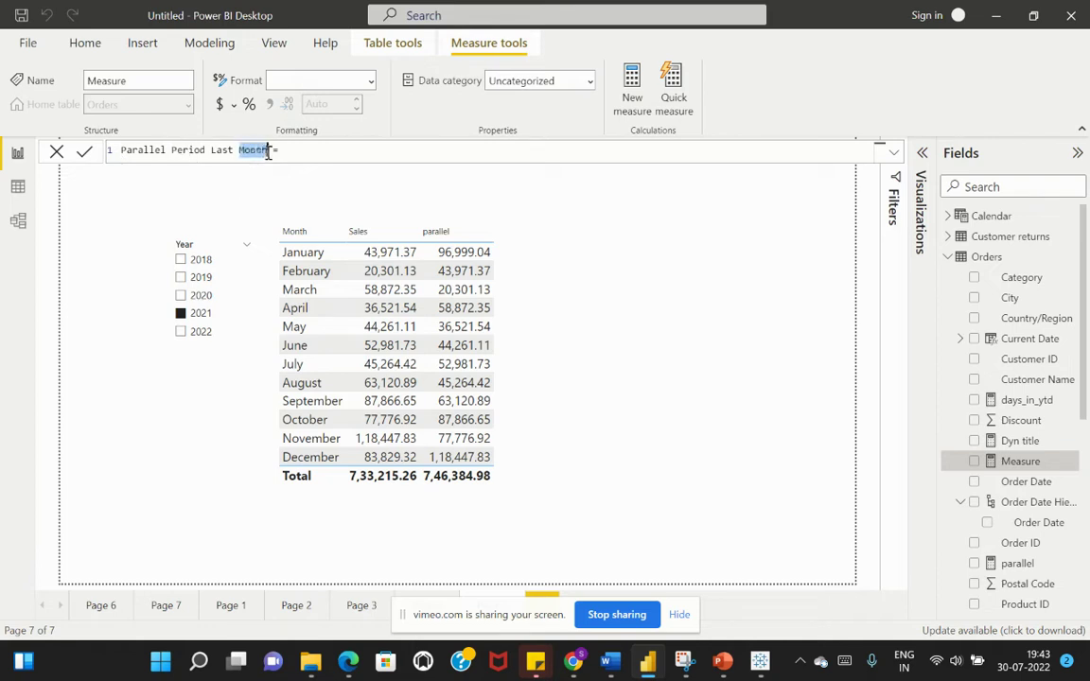
left_click(287, 151)
- Start the formula as CALCULATE(SUM(Orders[Sales]), using autocomplete
type("C")
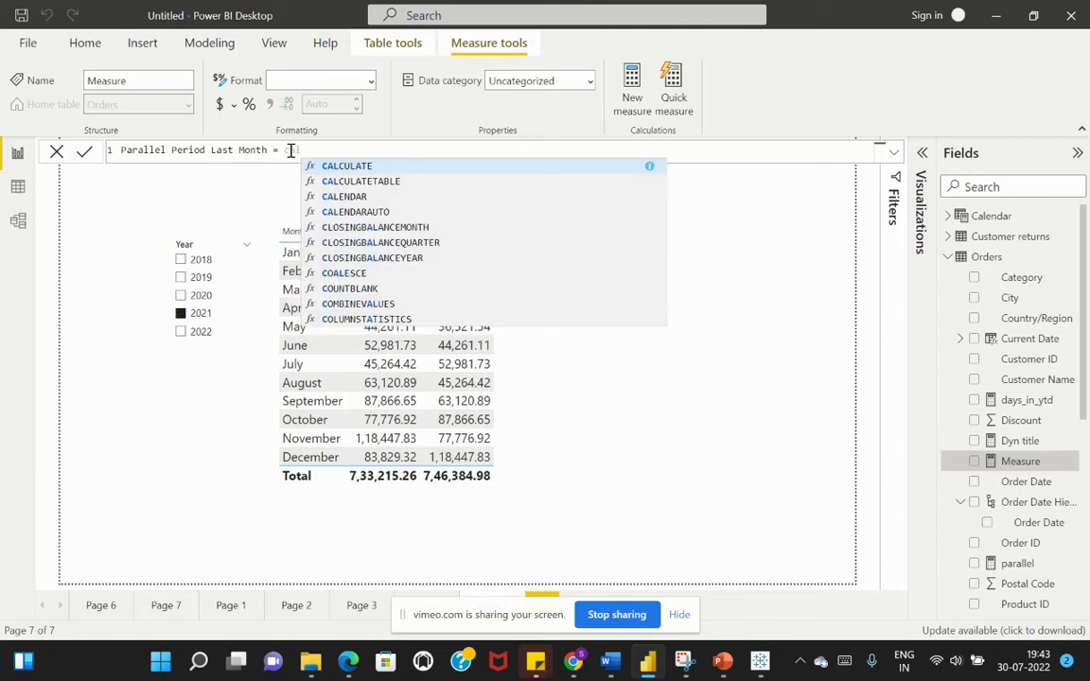
key("Tab")
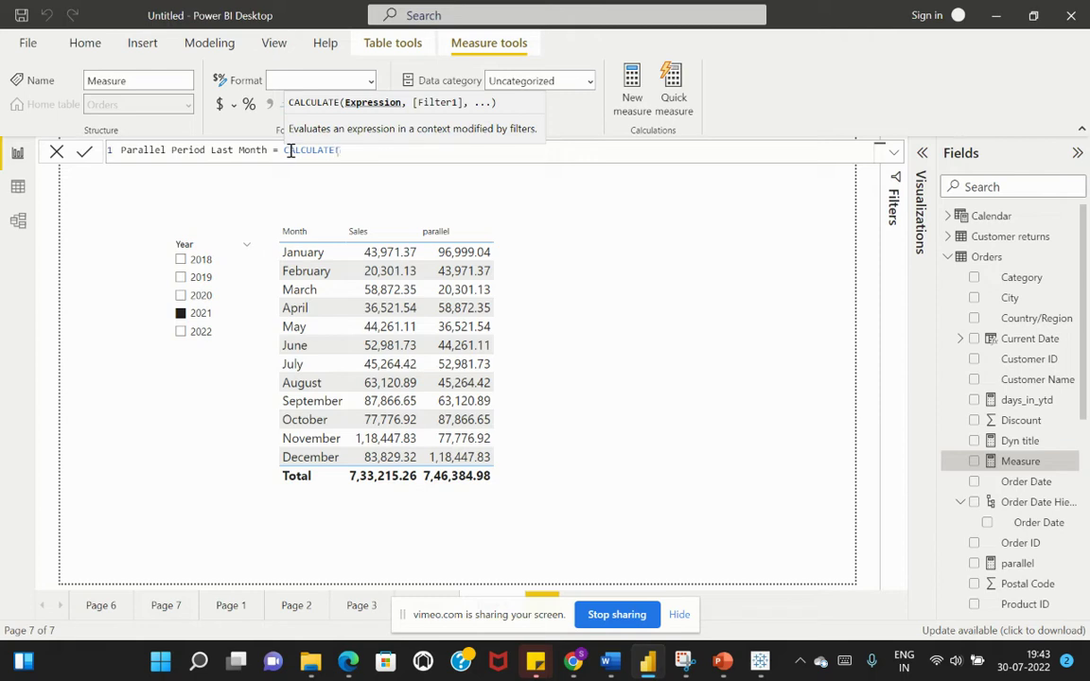
type("sum")
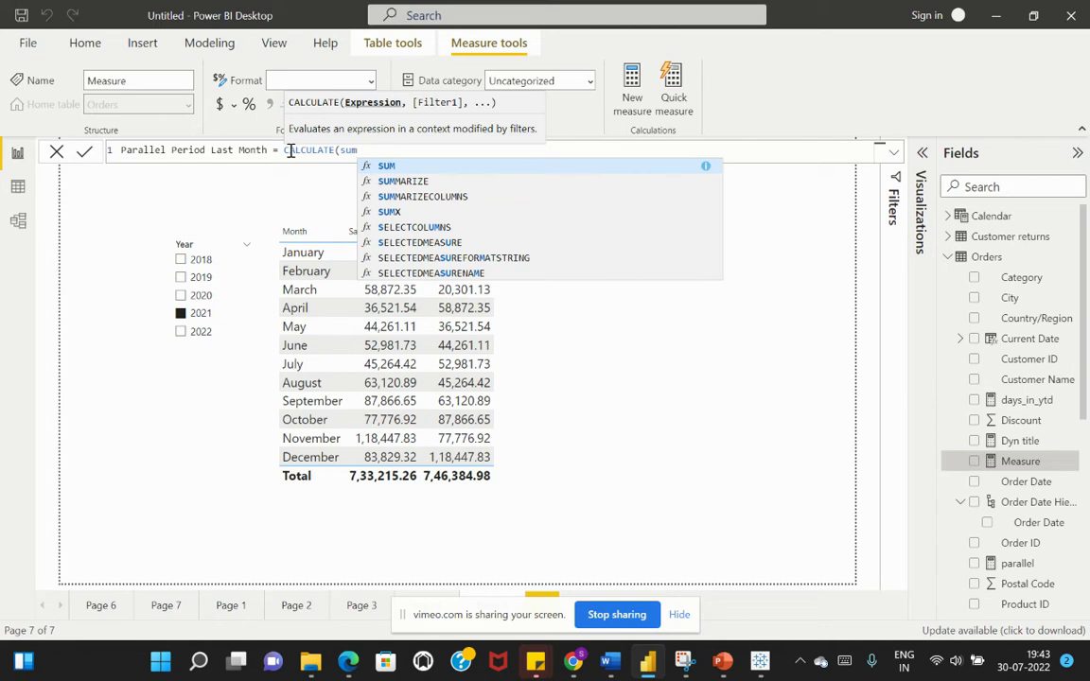
key("Tab")
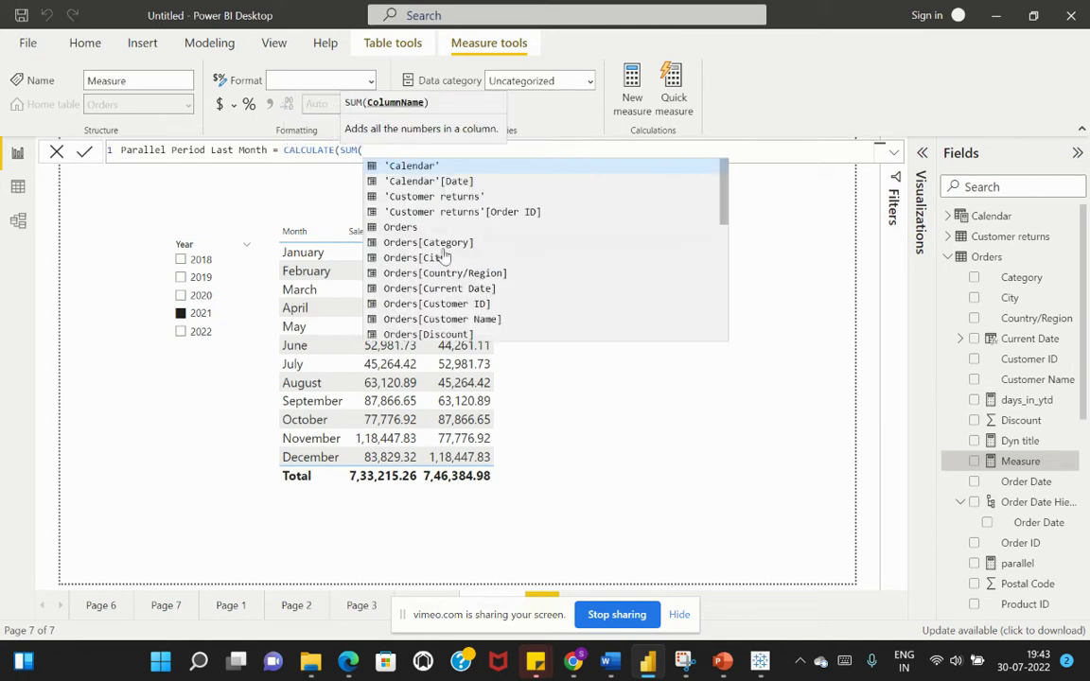
scroll(452, 273, "down", 3)
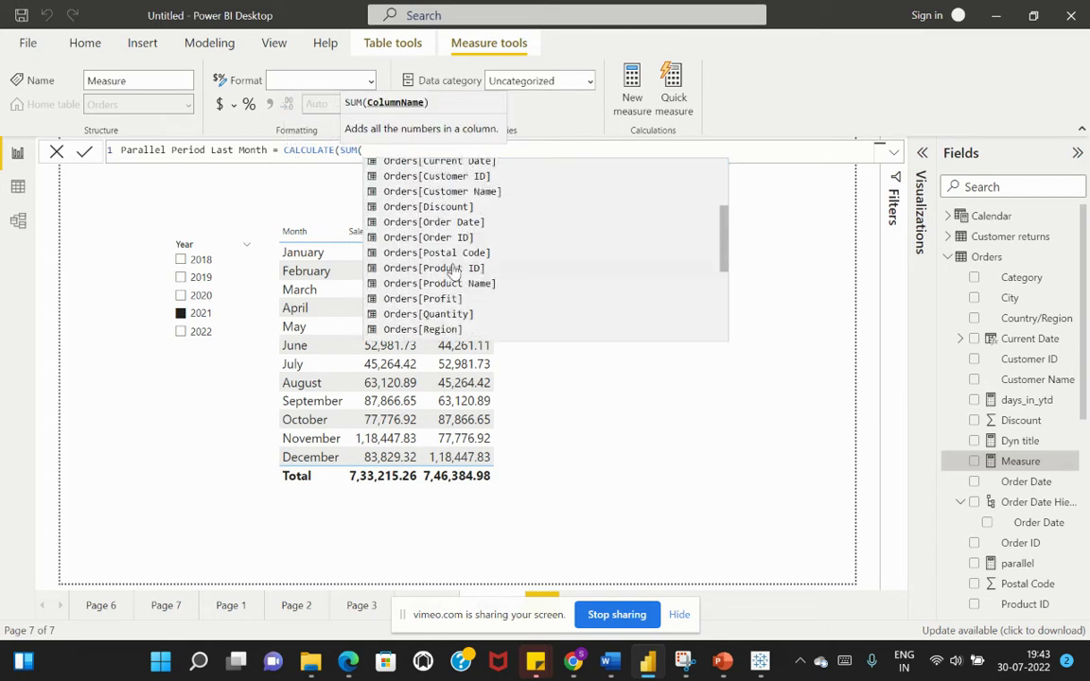
type("sale")
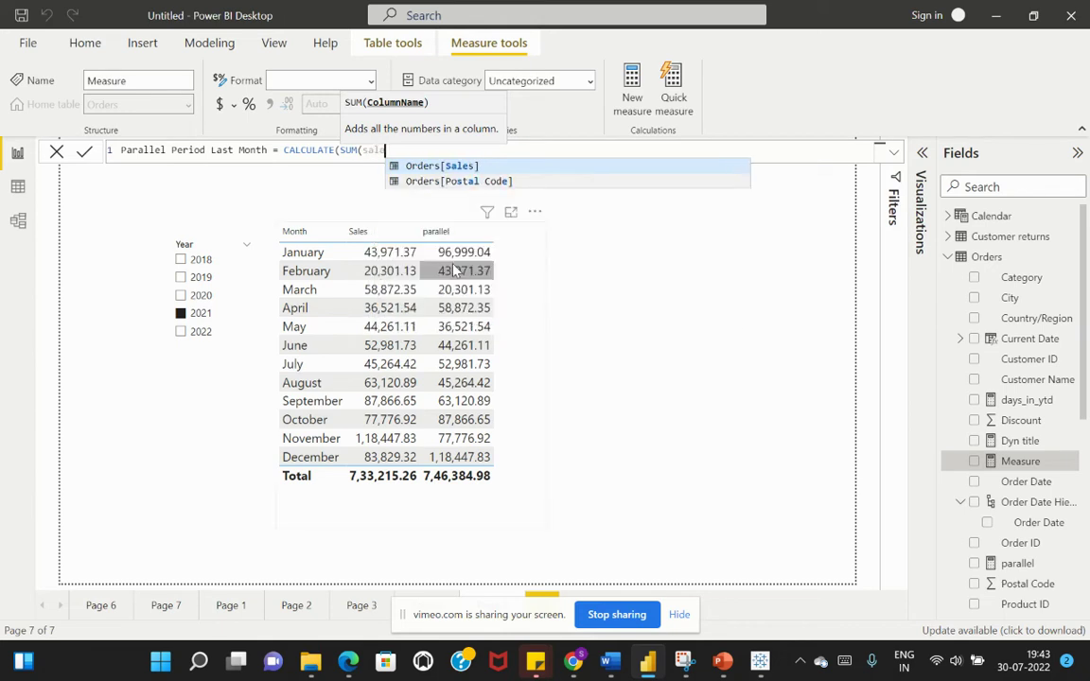
left_click(488, 169)
type(")")
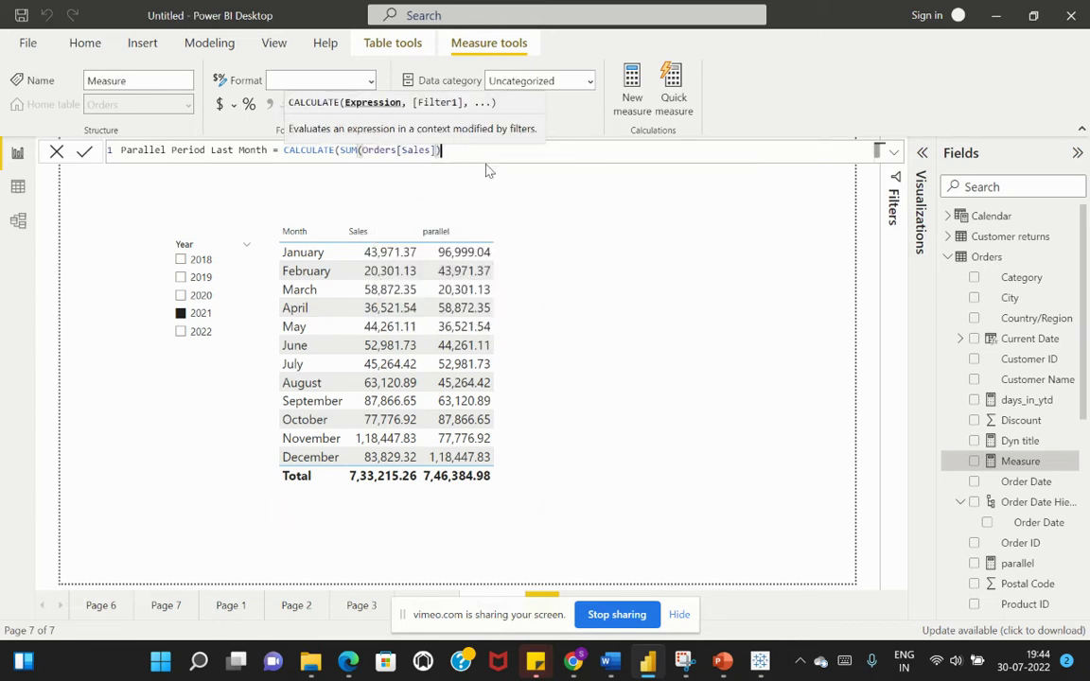
type(",")
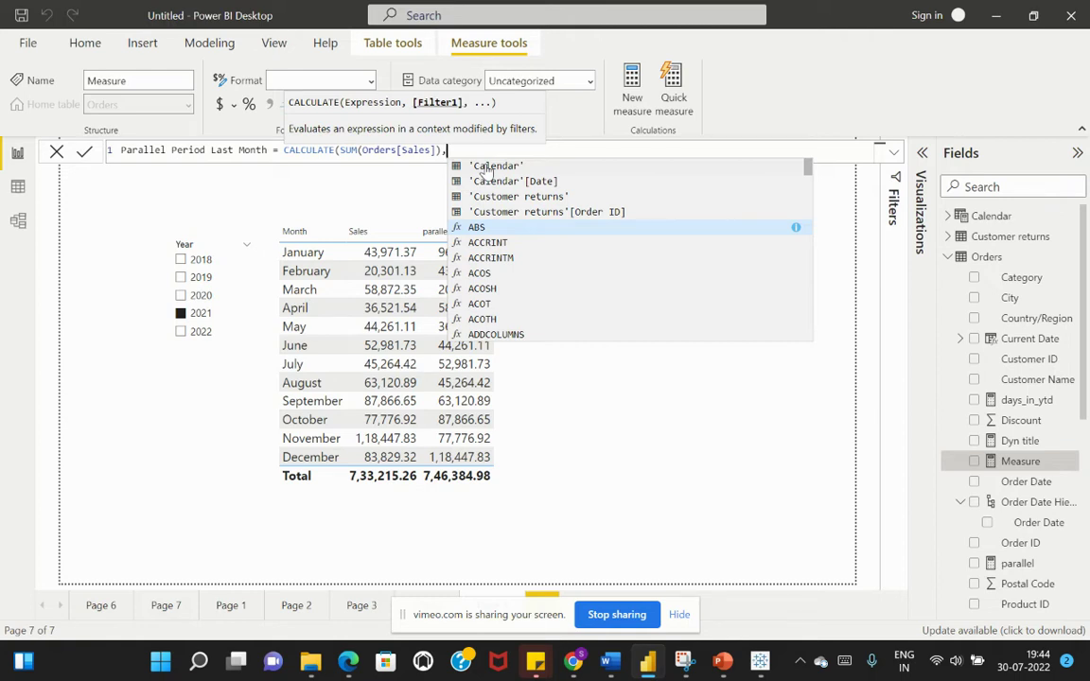
- Add PARALLELPERIOD('Calendar'[Date], as CALCULATE's filter, dropping the accidental Year level
type("par")
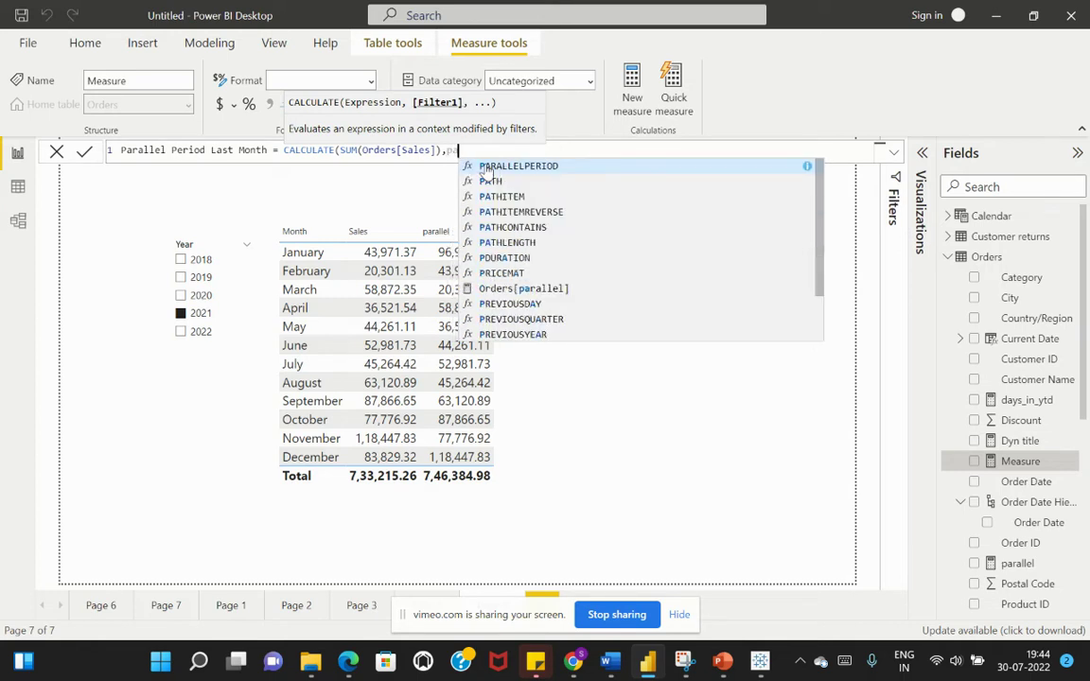
left_click(487, 170)
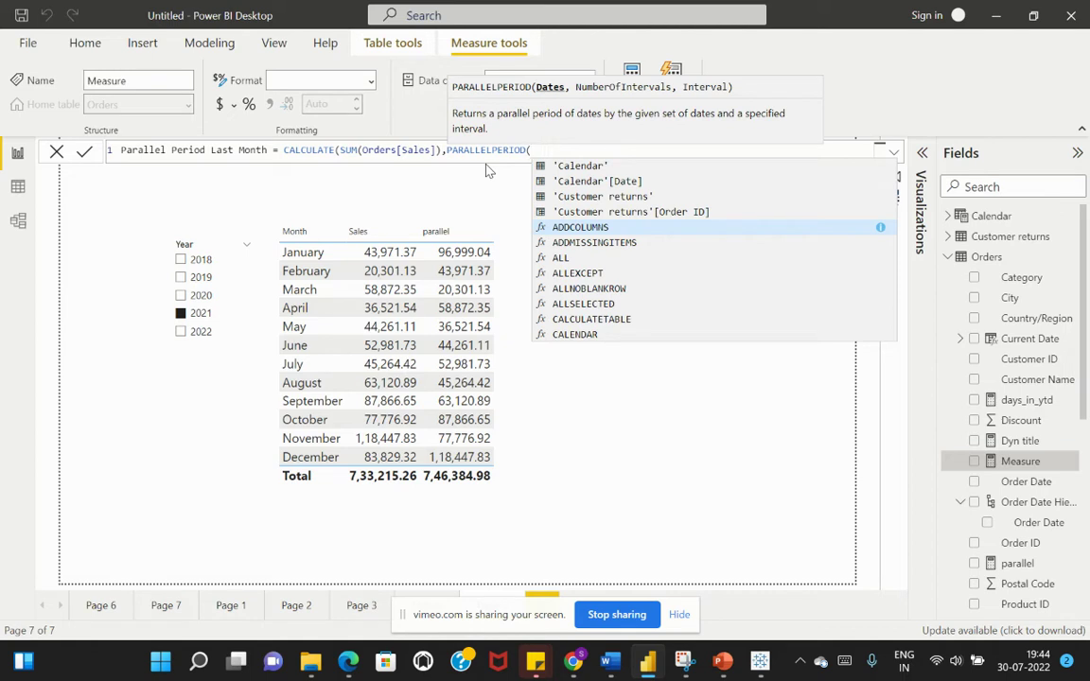
left_click(632, 181)
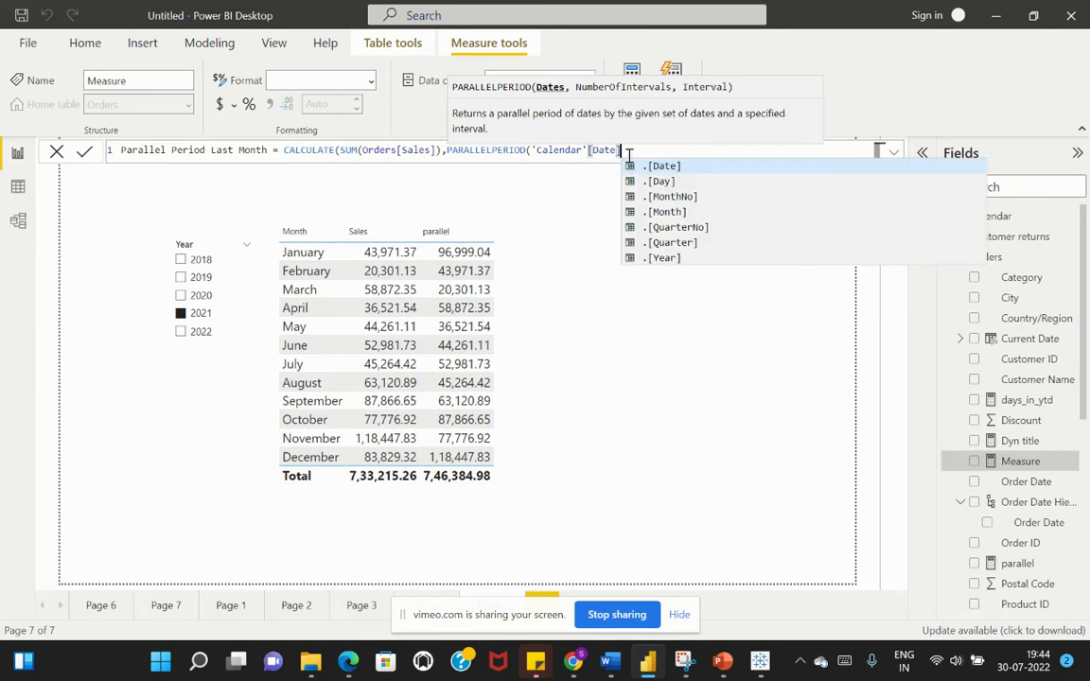
left_click(667, 258)
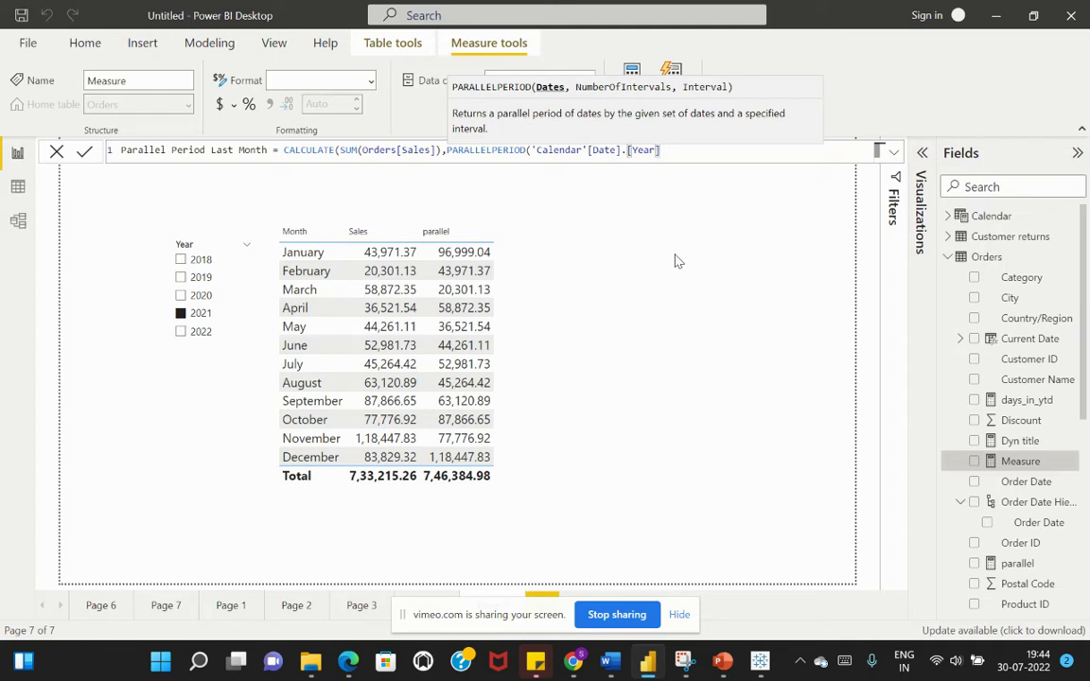
key("BackSpace")
key("BackSpace")
key("BackSpace")
key("BackSpace")
key("BackSpace")
key("BackSpace")
key("BackSpace")
type(",")
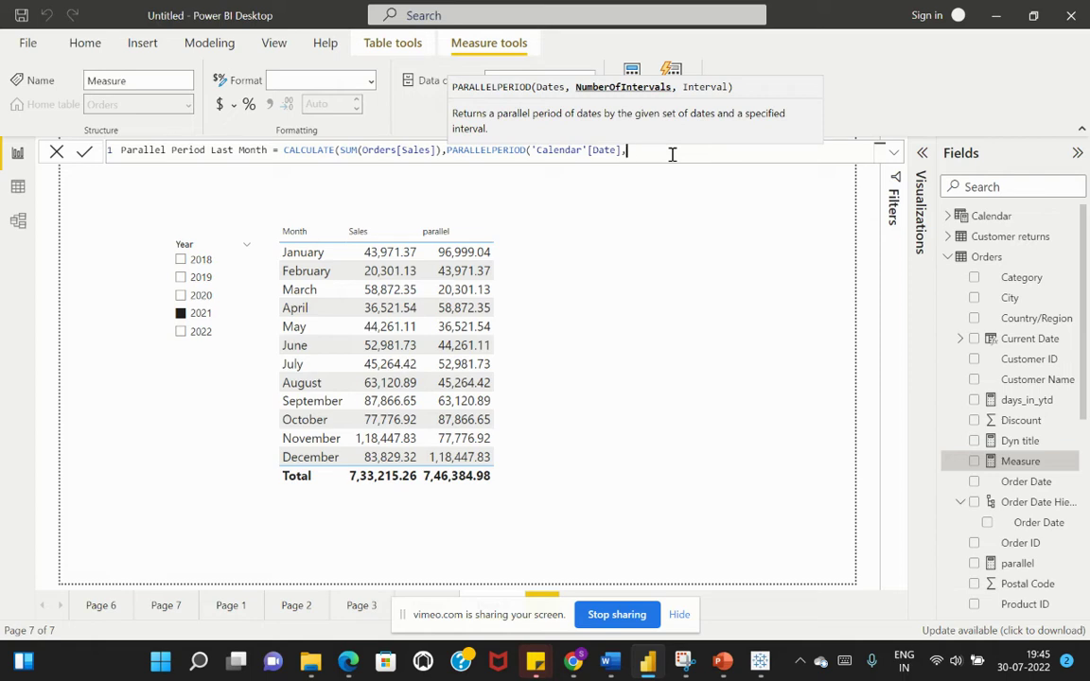
- Finish the formula with -1 and MONTH, close both parentheses and commit the measure
type("-1,")
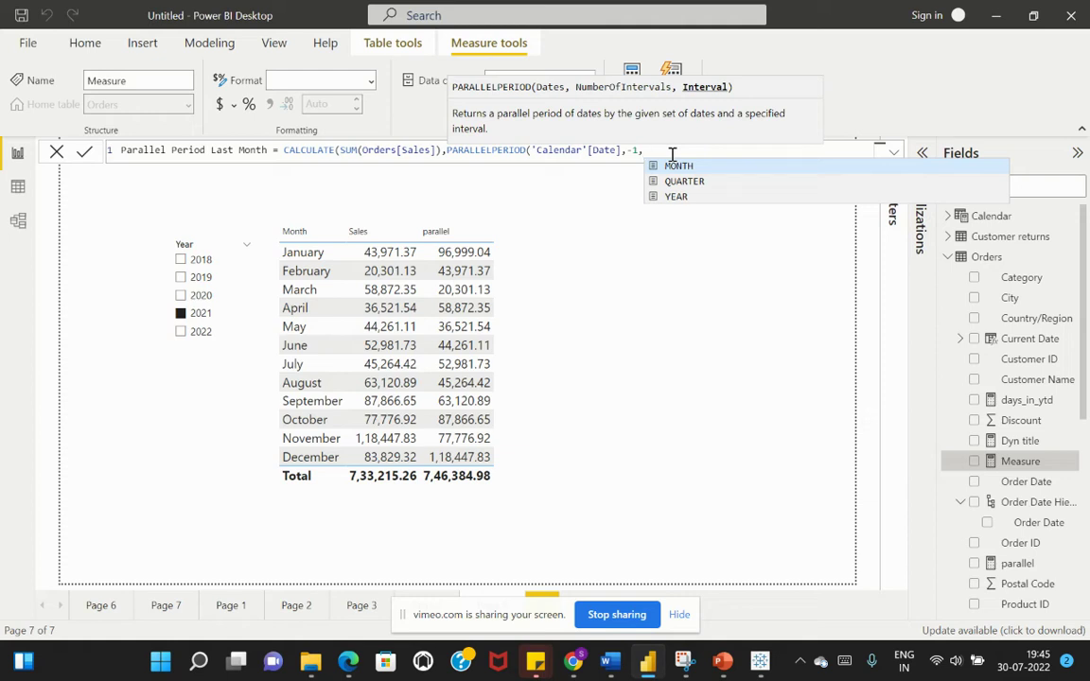
type("month")
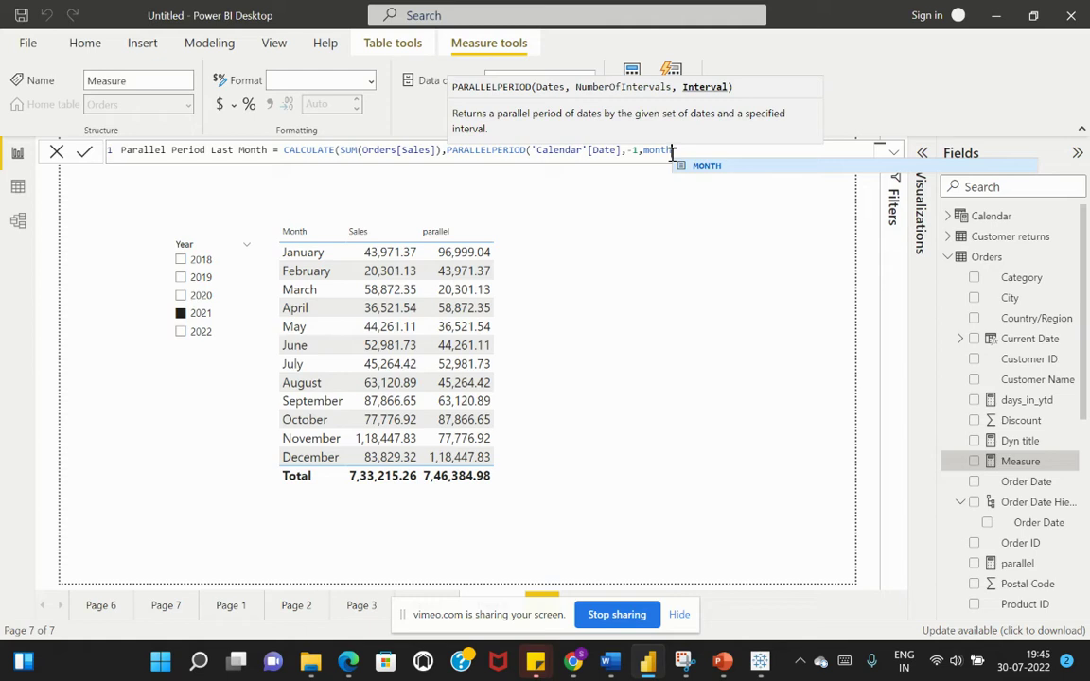
key("Tab")
type(")")
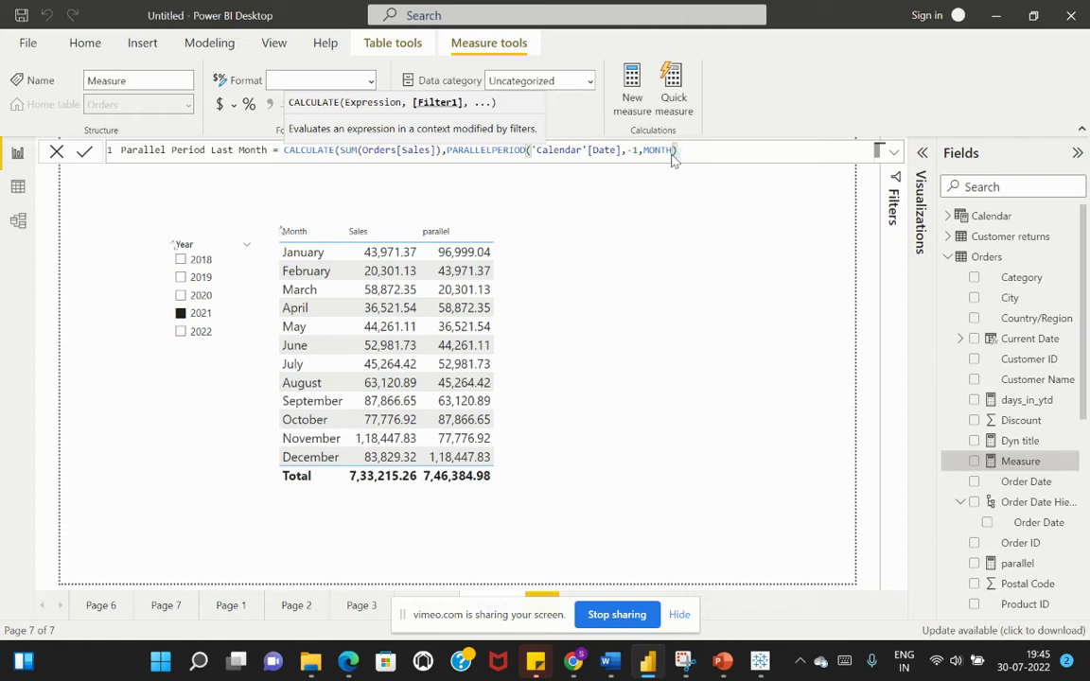
type(")")
key("Return")
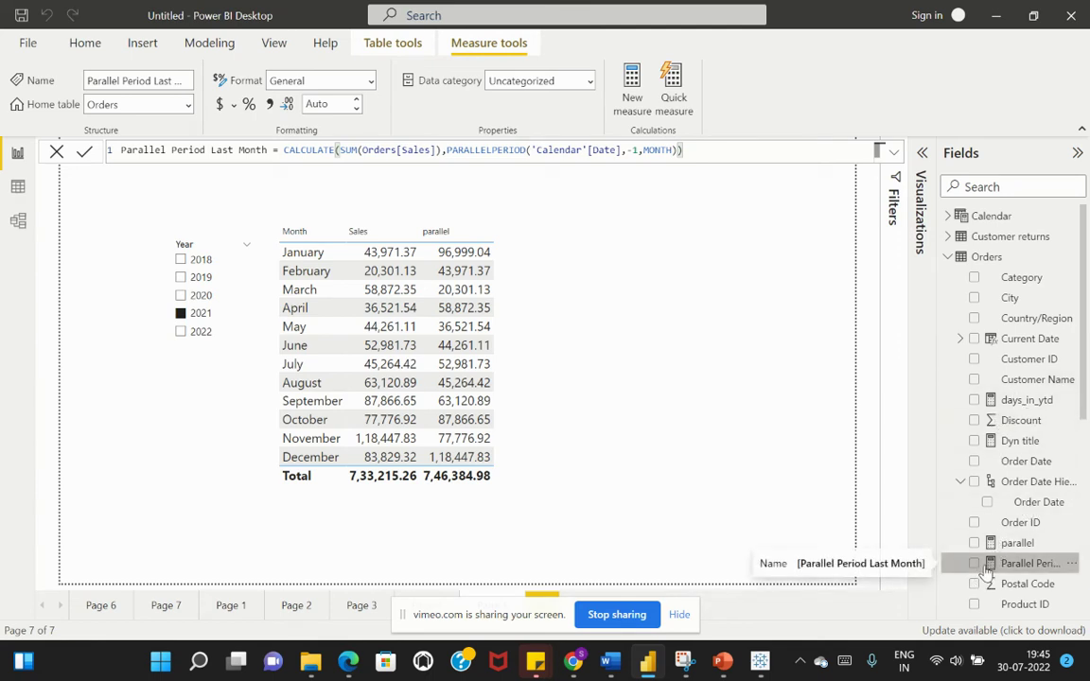
- Build a second table of Calendar Month and Orders Sales, sized tall enough for twelve months
left_click(687, 359)
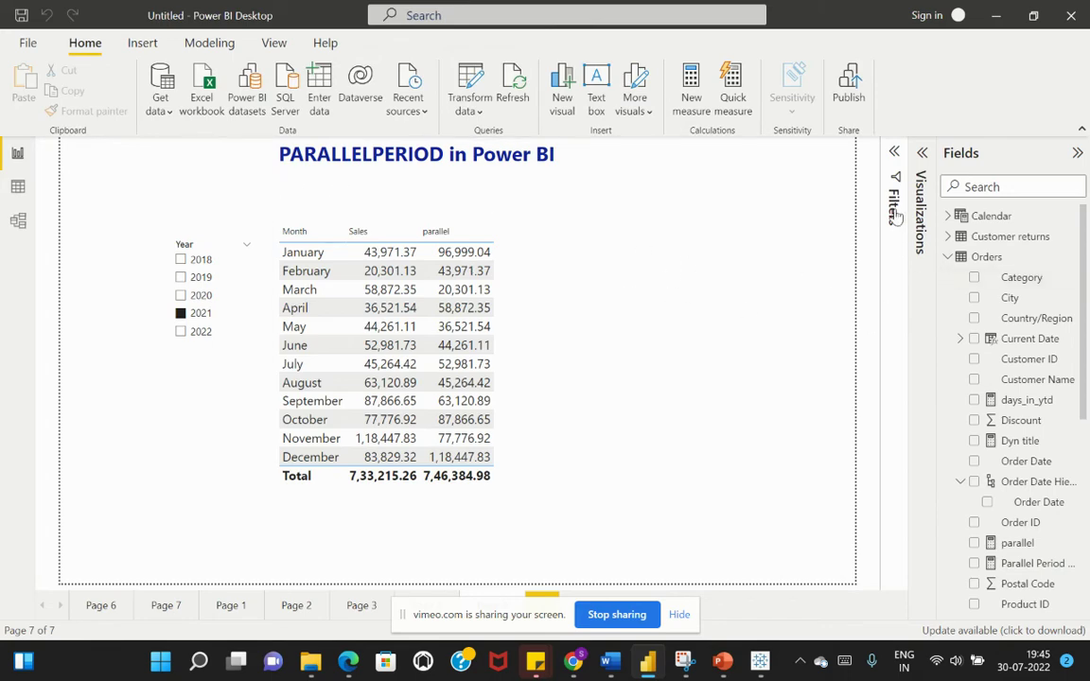
left_click(923, 153)
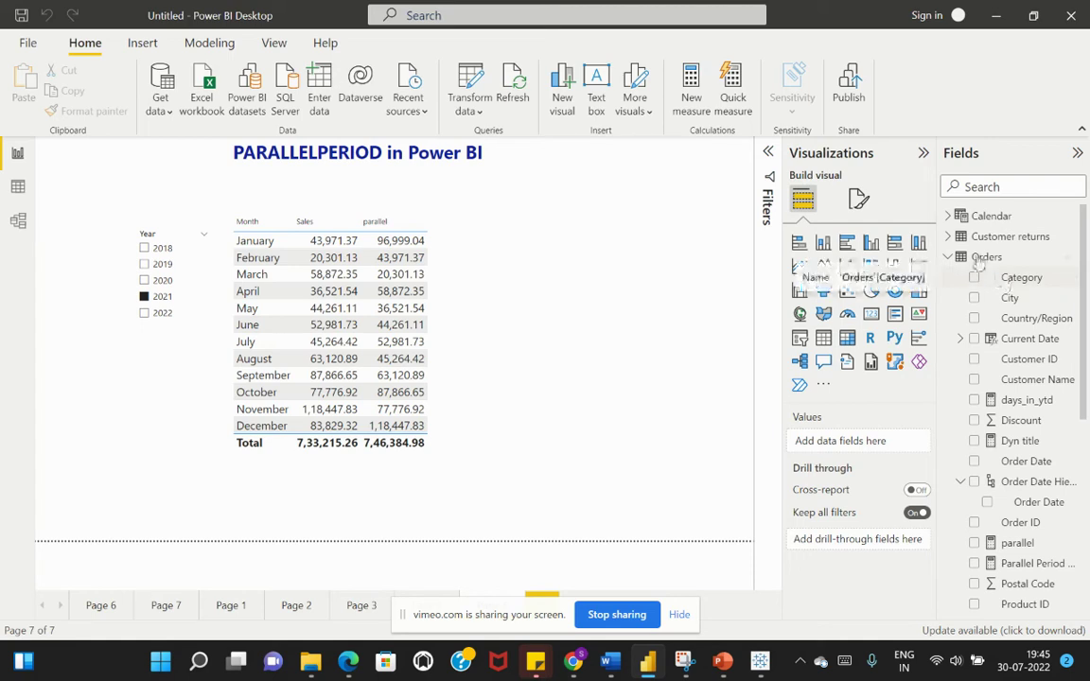
left_click(949, 216)
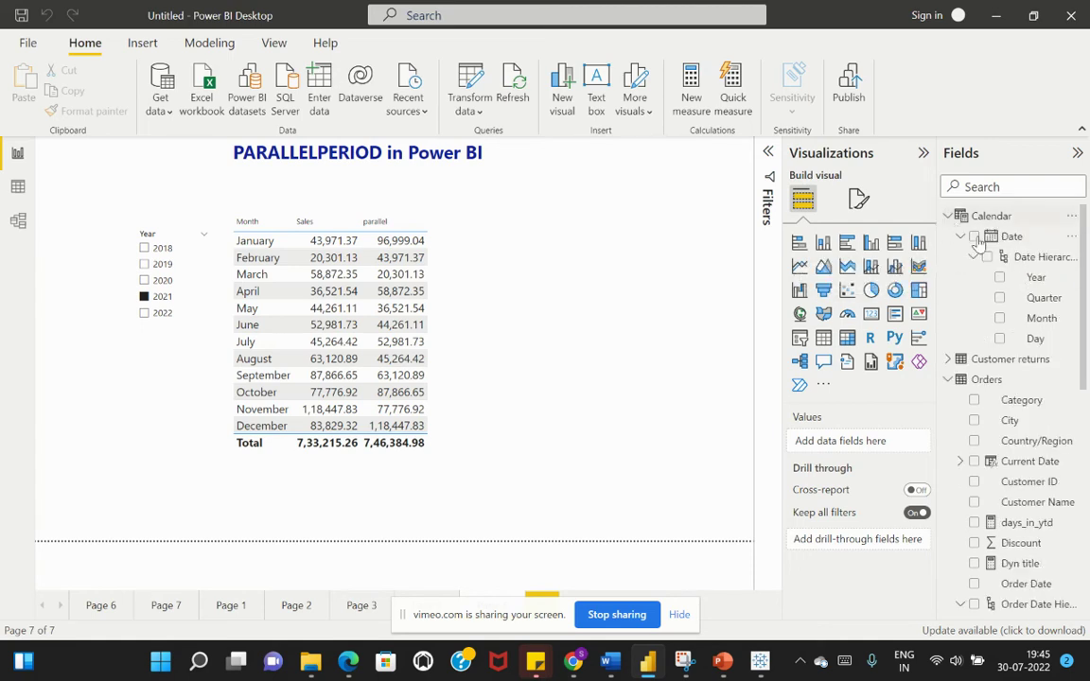
left_click(1000, 318)
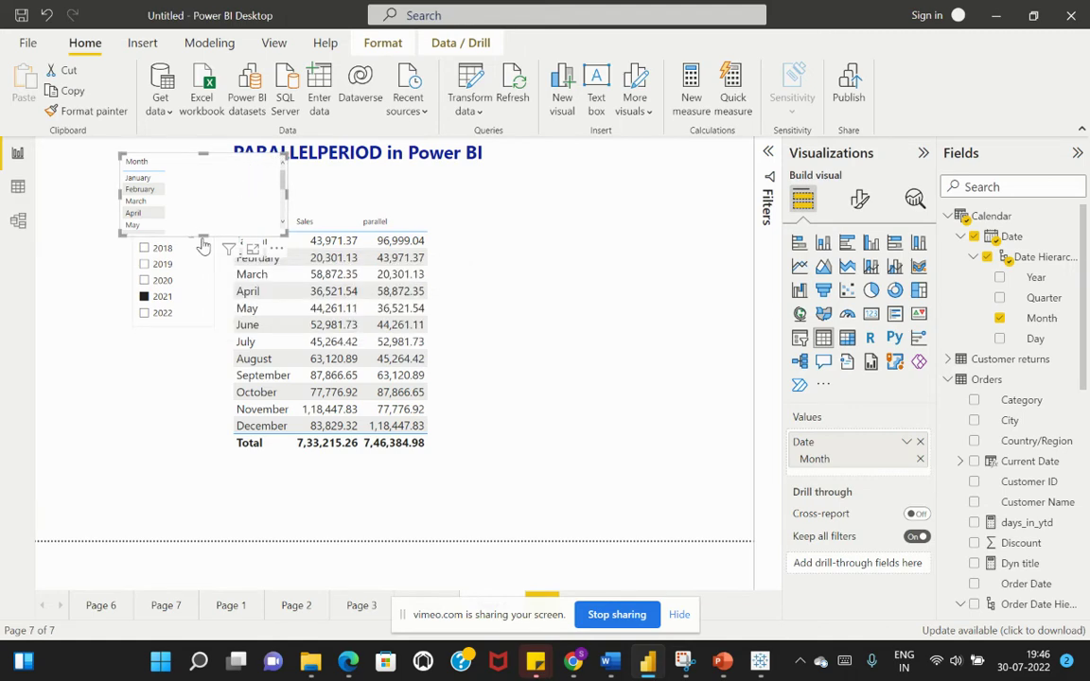
left_click_drag(202, 235, 627, 503)
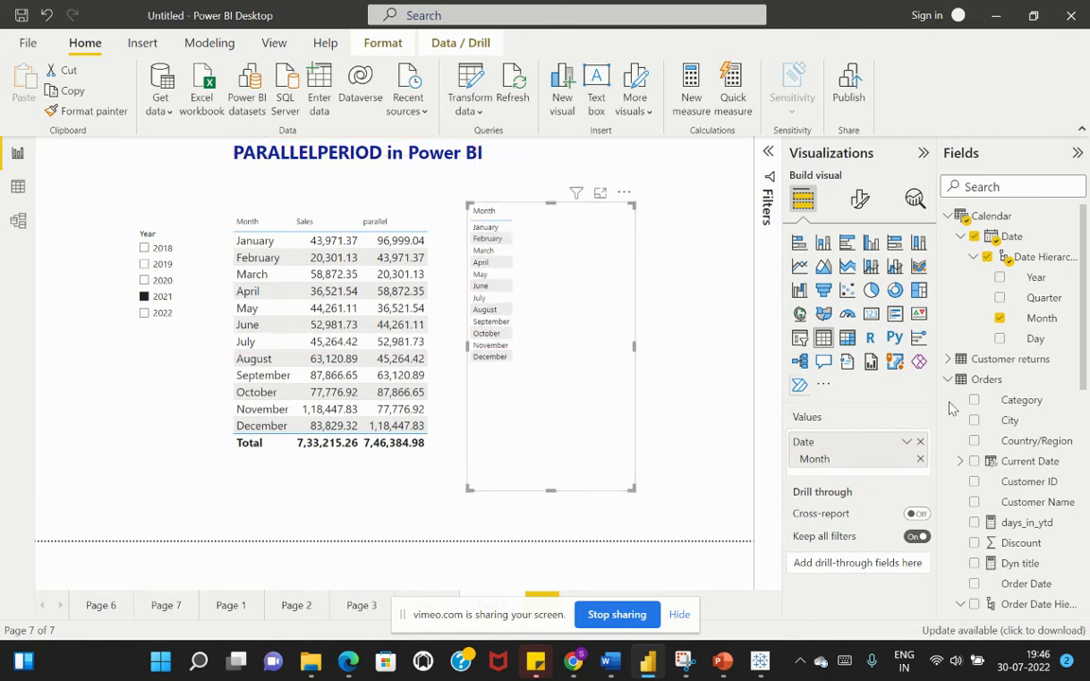
left_click(960, 236)
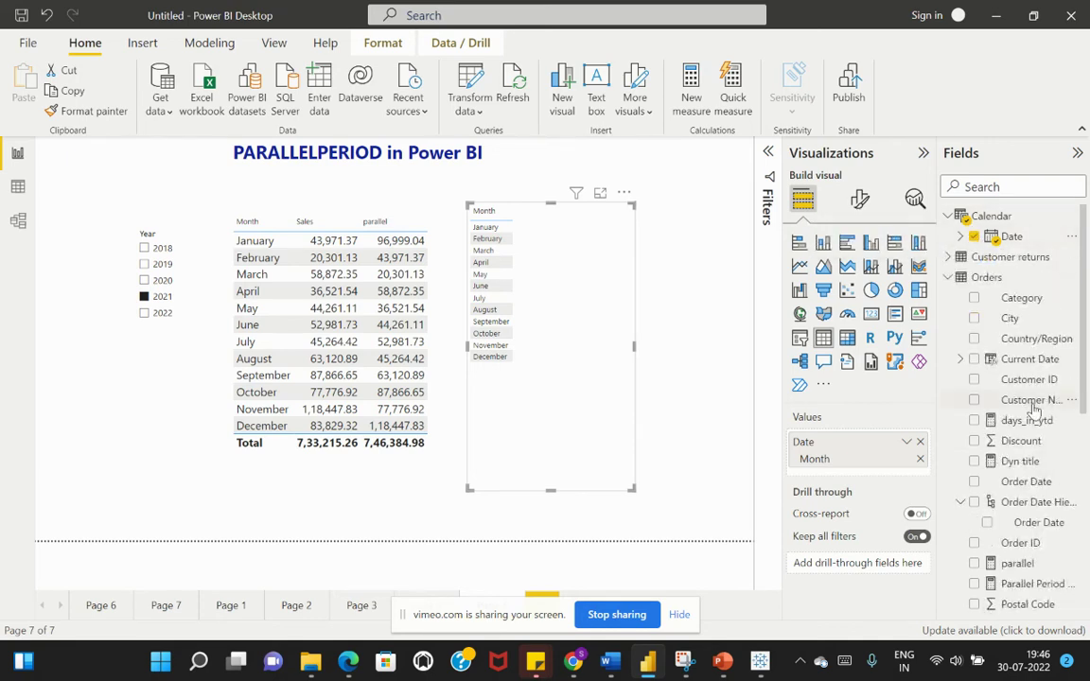
scroll(1034, 406, "down", 1)
scroll(975, 417, "down", 4)
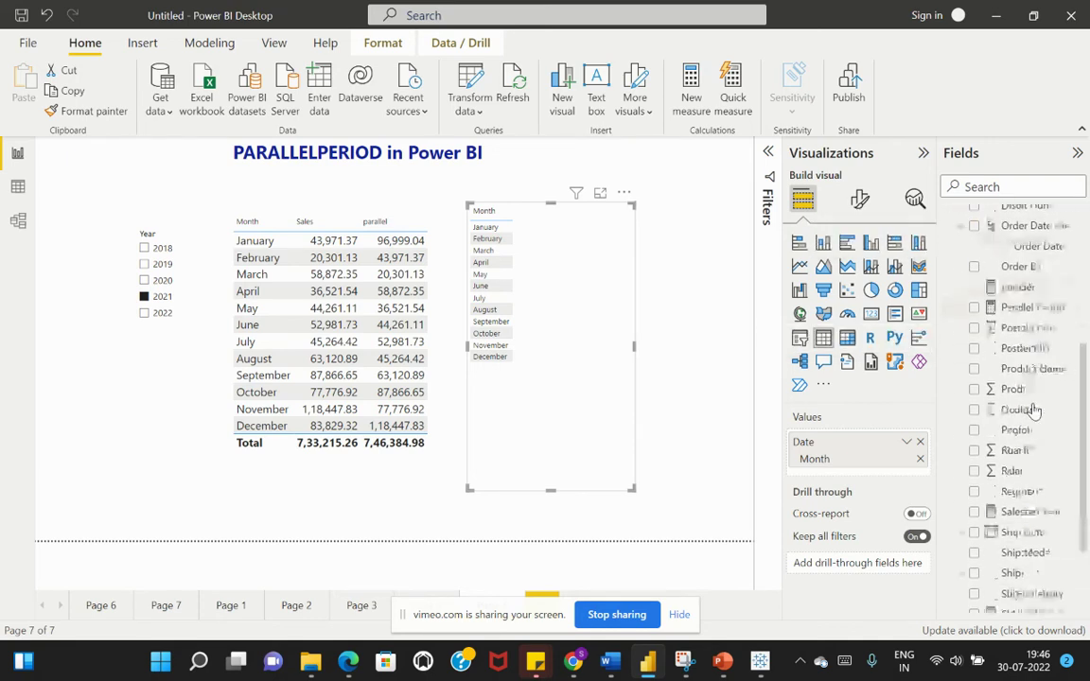
left_click(975, 442)
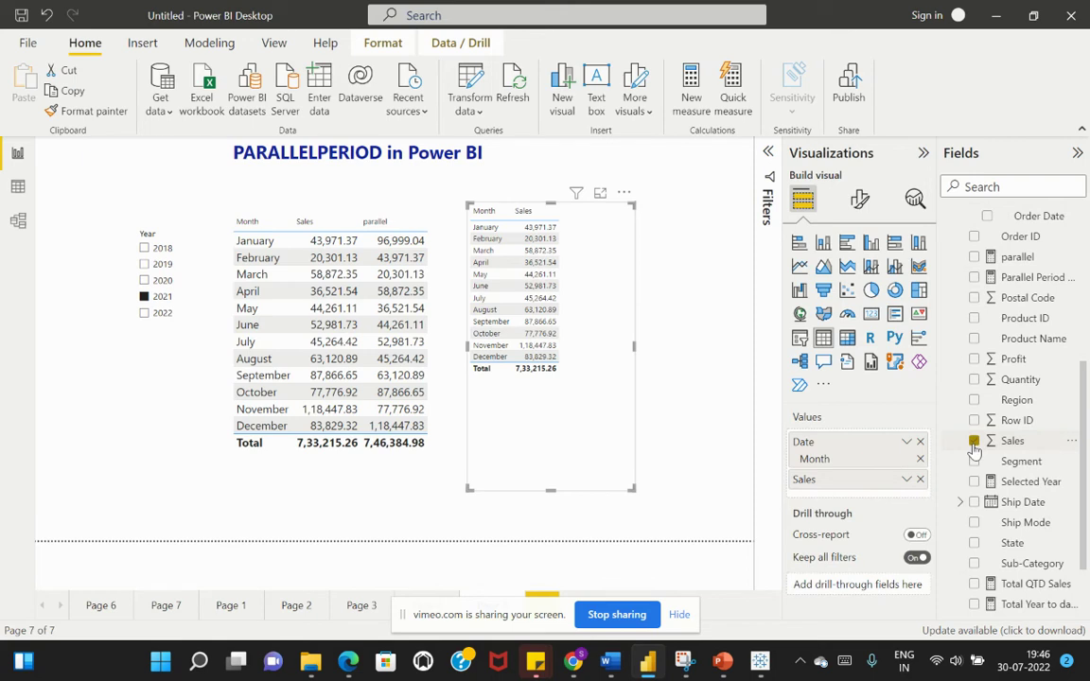
scroll(1037, 488, "down", 1)
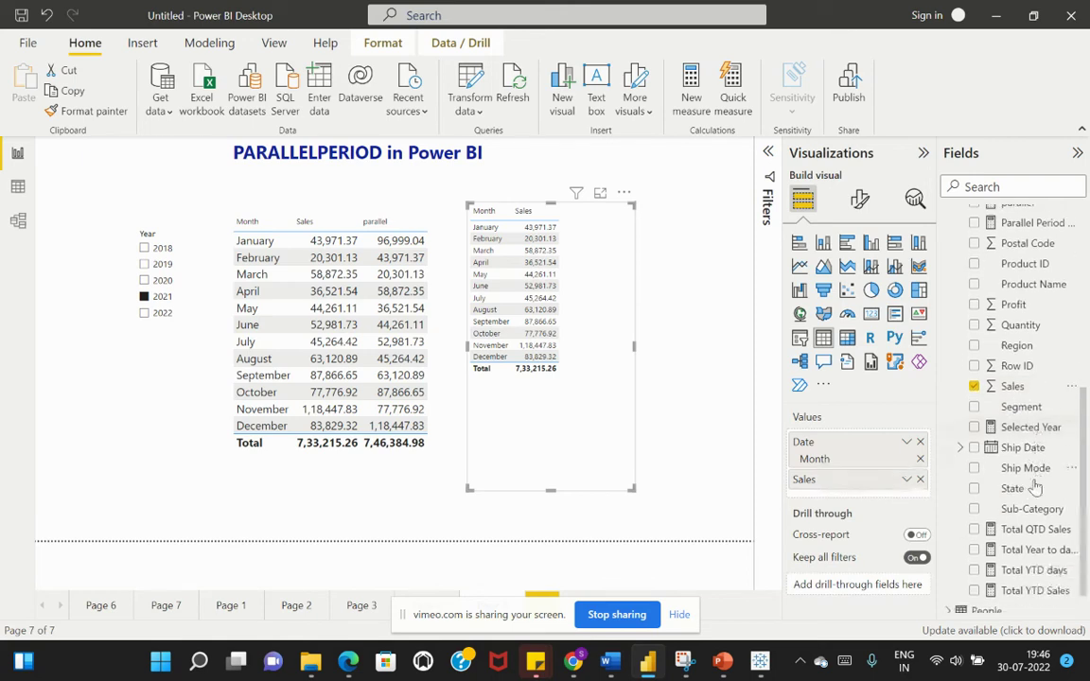
scroll(1036, 487, "down", 1)
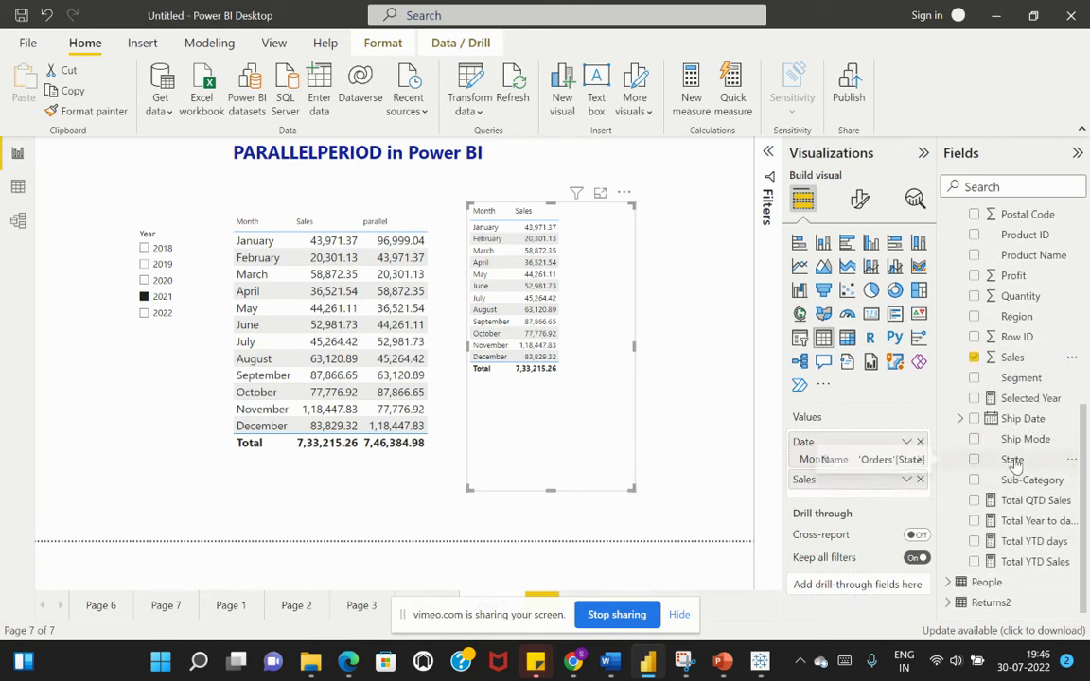
scroll(1014, 478, "up", 3)
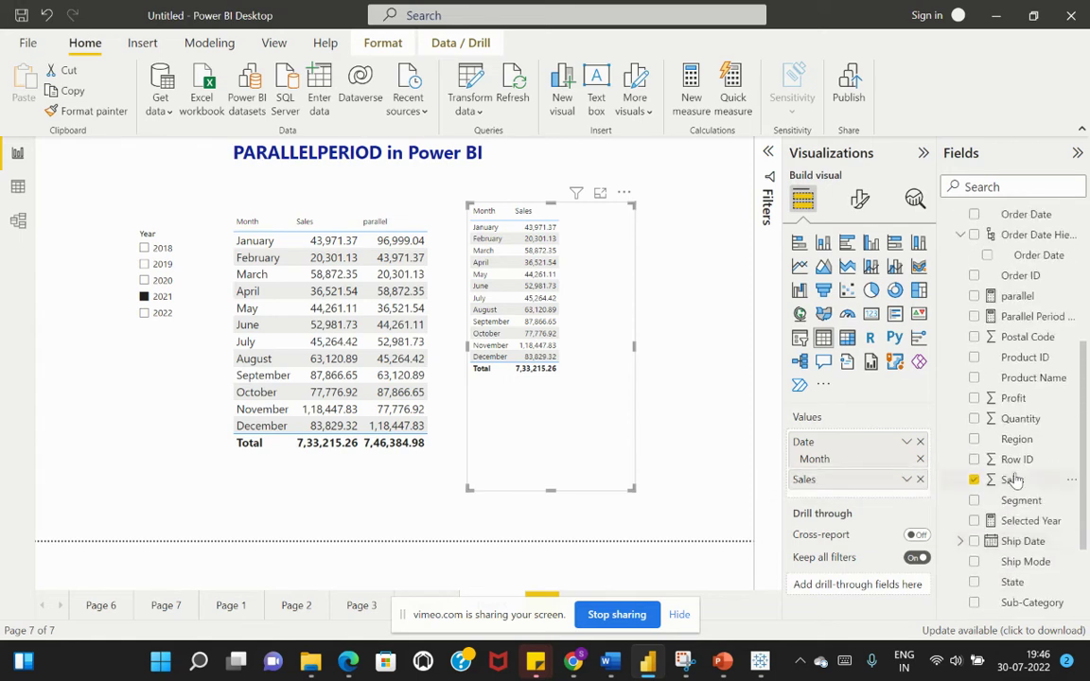
- Add Parallel Period Last Month to the new table and widen it to fit
left_click(975, 378)
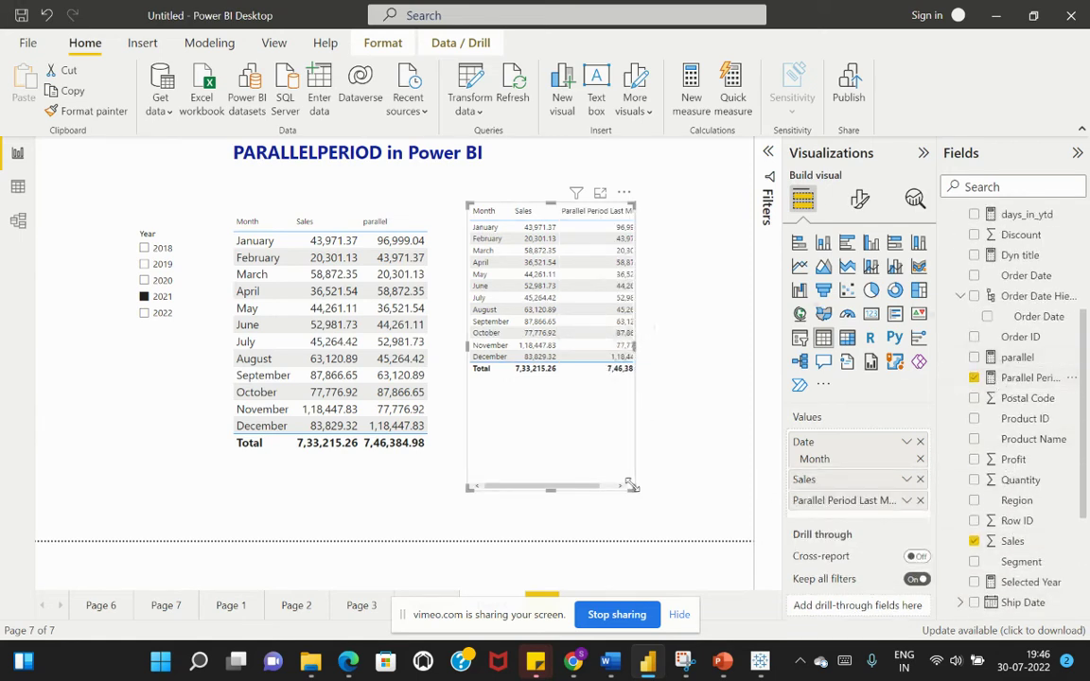
left_click_drag(635, 489, 702, 504)
left_click(859, 199)
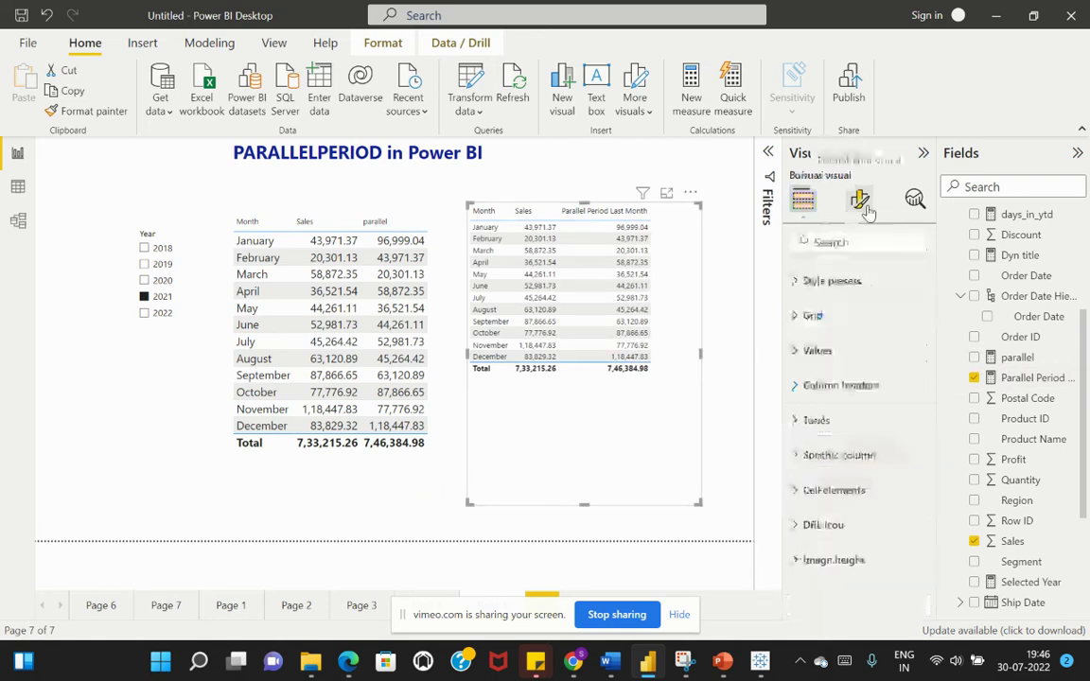
left_click(862, 280)
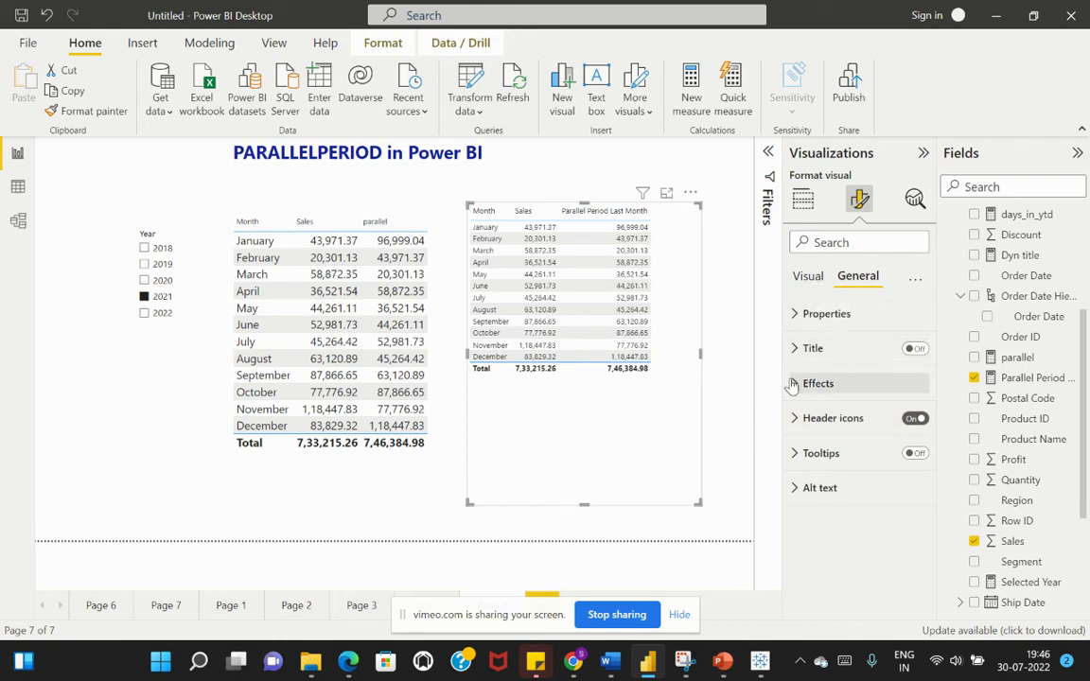
left_click(795, 317)
left_click(795, 316)
left_click(806, 284)
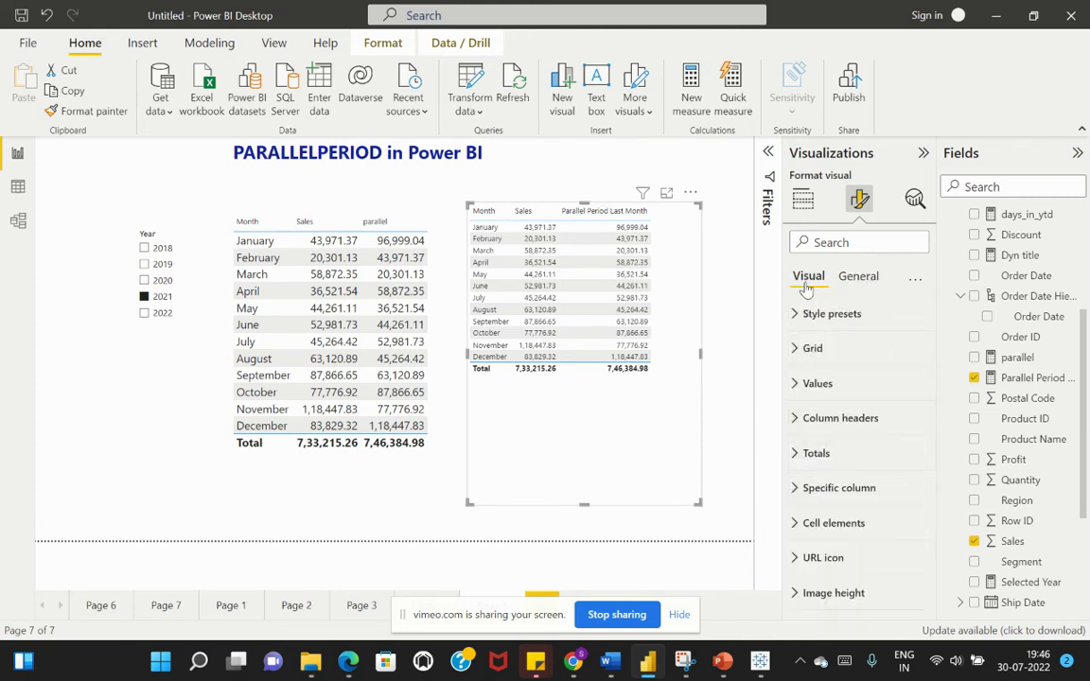
- Raise the table's value font size to 15 and resize the table to fit
left_click(803, 384)
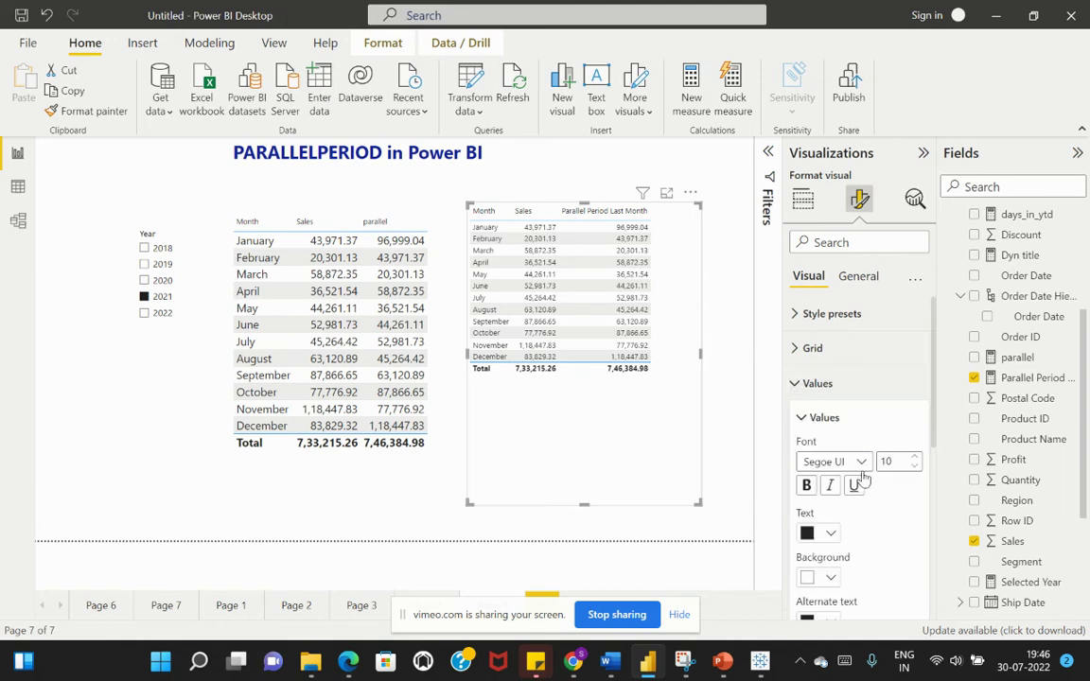
left_click(916, 459)
left_click(916, 459)
left_click(916, 459)
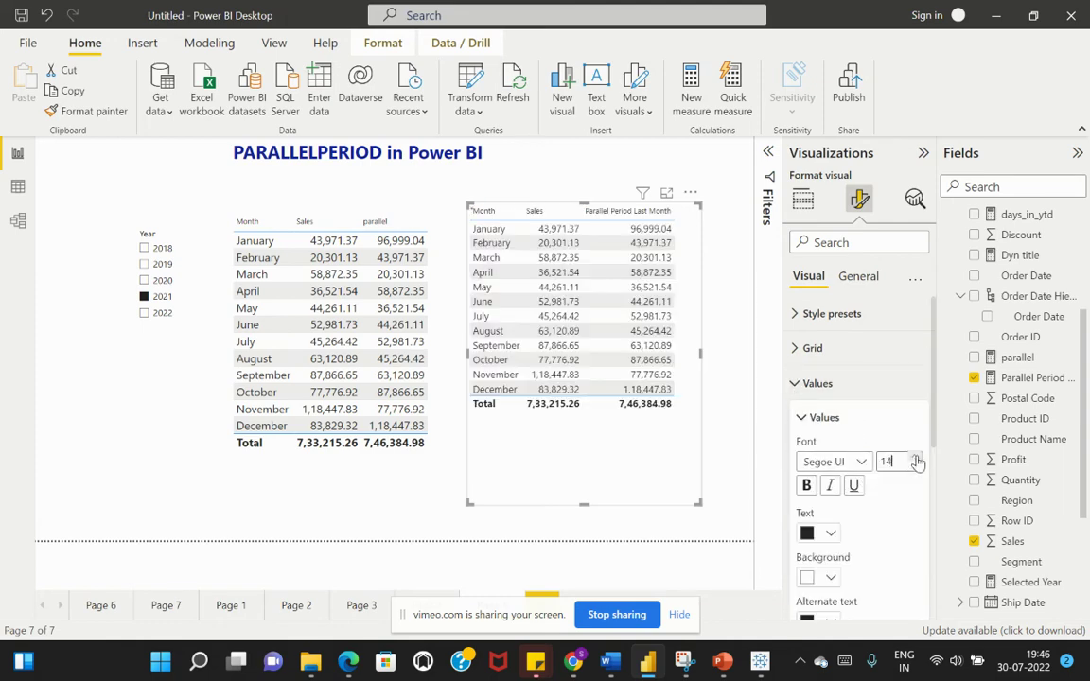
left_click(916, 459)
left_click(916, 459)
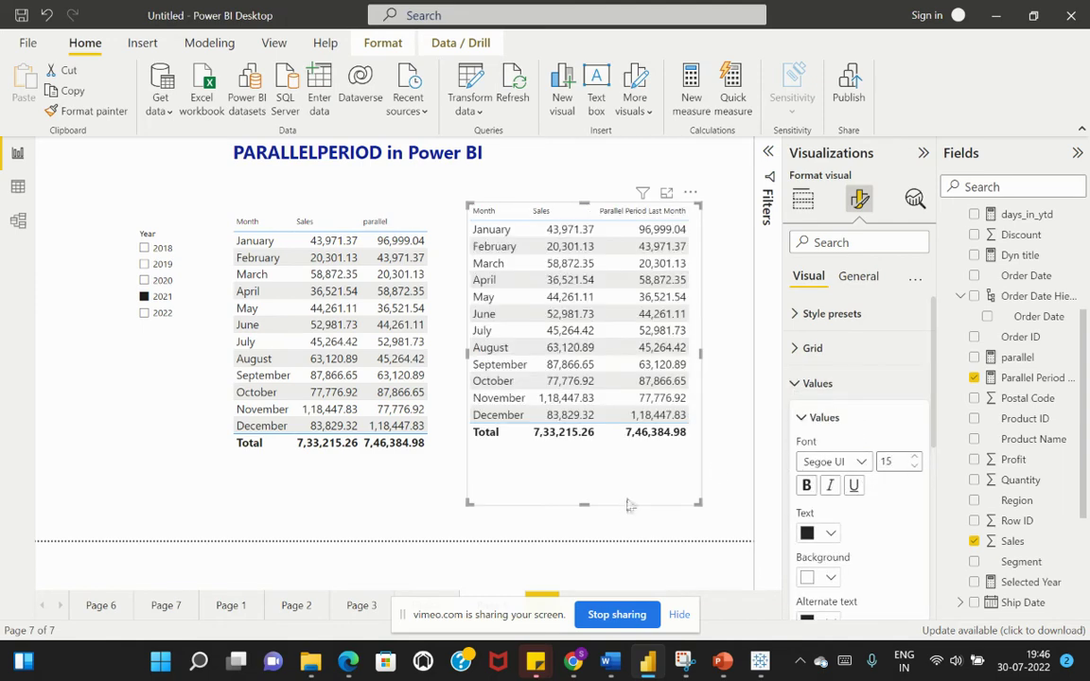
left_click_drag(698, 502, 719, 469)
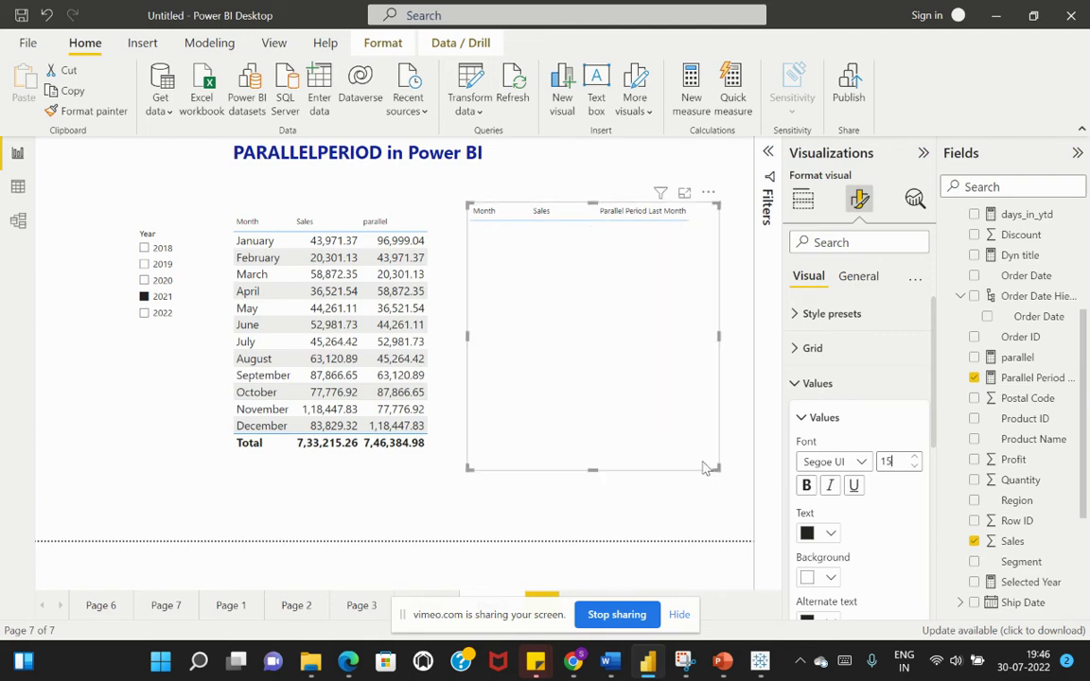
- Select 2020 in the Year slicer to filter both tables
left_click(144, 281)
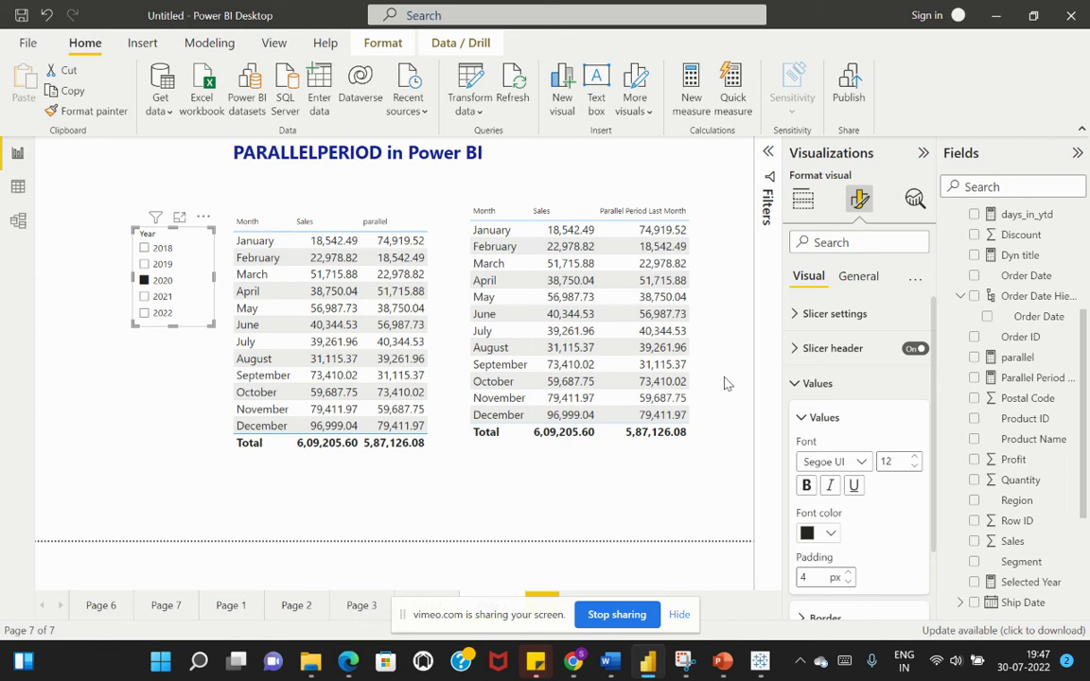
- Show the Parallel Period Last Month formula in the formula bar
left_click(1027, 379)
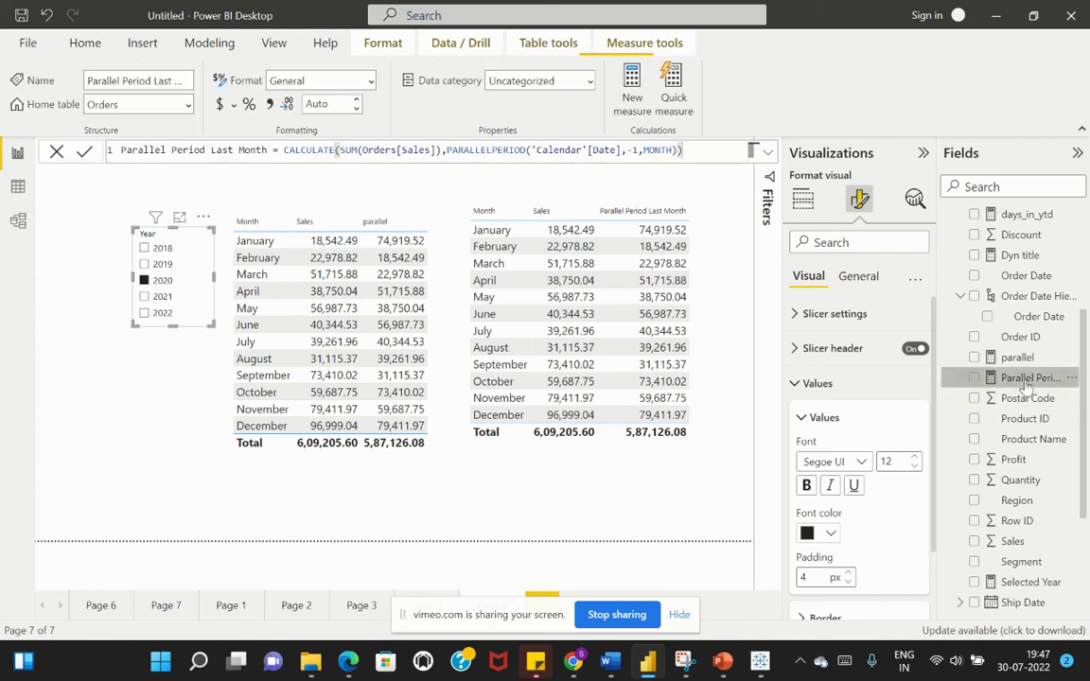